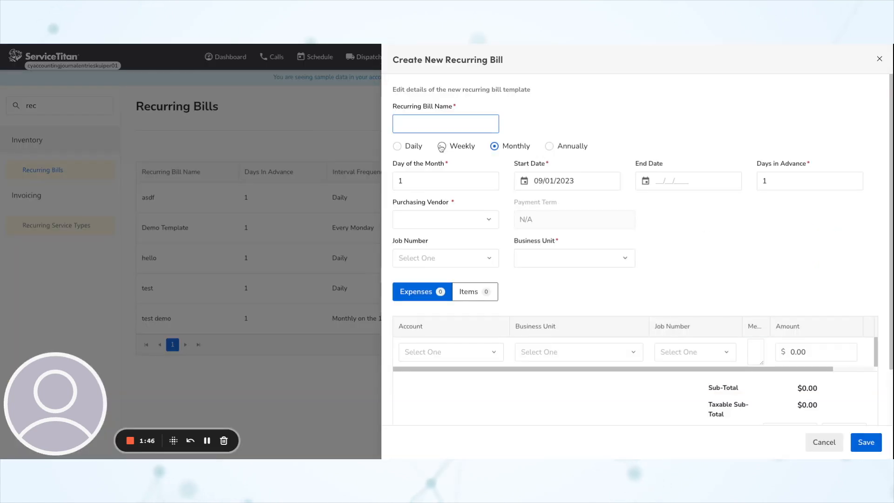
# - Name the recurring bill "test - demo now" and schedule it monthly on day 1, from 09/01/2023 to 09/30/2023, 1 day in advance
pyautogui.write('test - demo now')
pyautogui.click(494, 145)
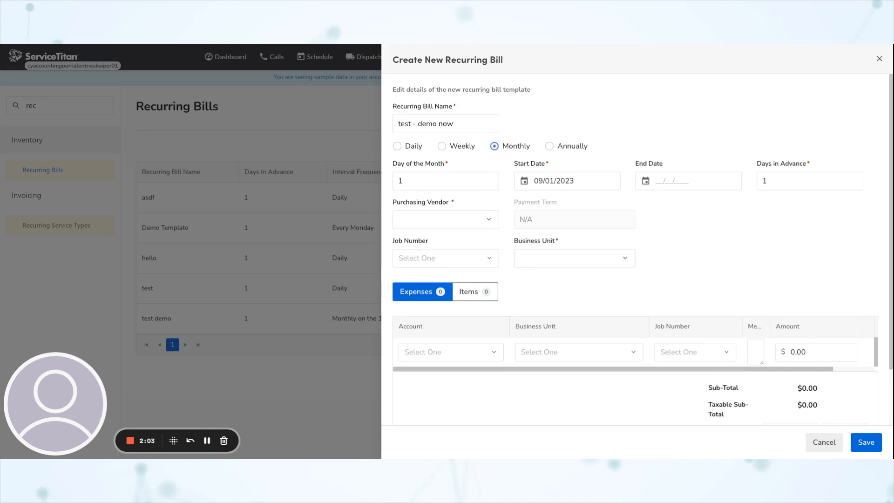
pyautogui.click(445, 180)
pyautogui.click(554, 180)
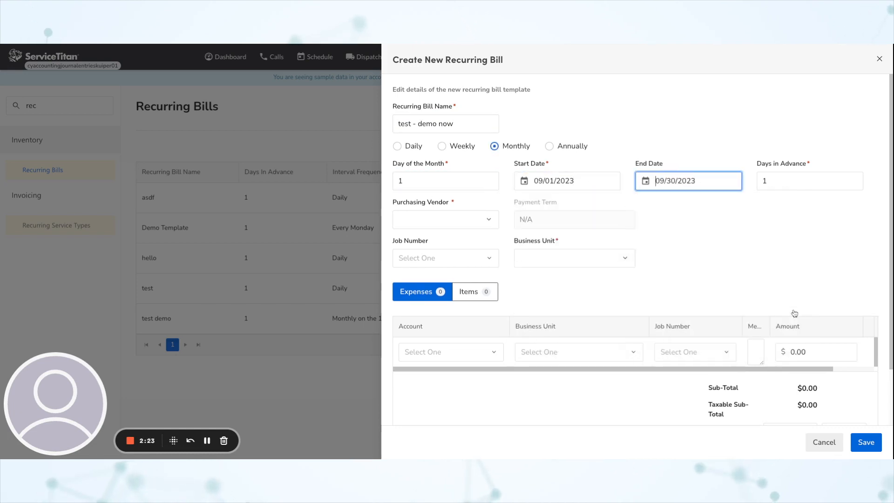
pyautogui.click(791, 181)
# - Assign the Default Replenishment Vendor and the East business unit, and add an expense line with an account and an amount of 50
pyautogui.click(443, 218)
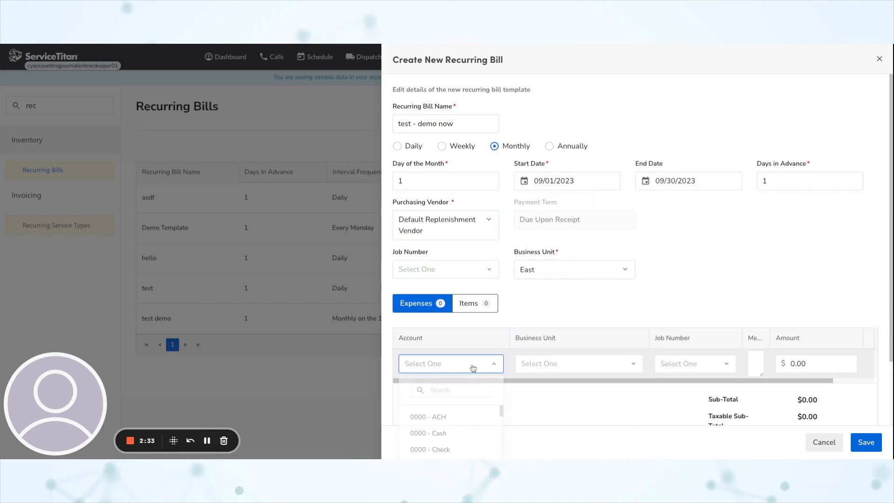
pyautogui.click(485, 364)
pyautogui.click(479, 417)
pyautogui.click(788, 334)
pyautogui.write('50')
pyautogui.click(460, 266)
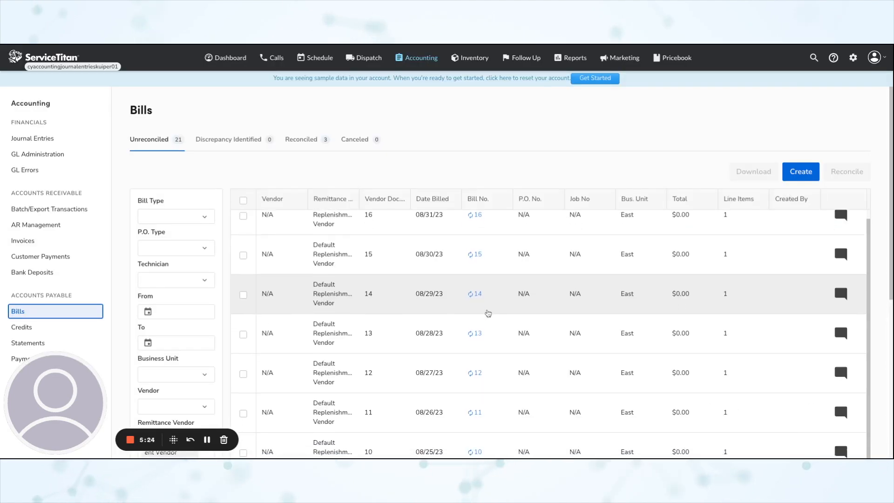
# - Open the recurring bill "hello" from its link on bill 4 in the unreconciled bills list
pyautogui.scroll(-10, 488, 313)
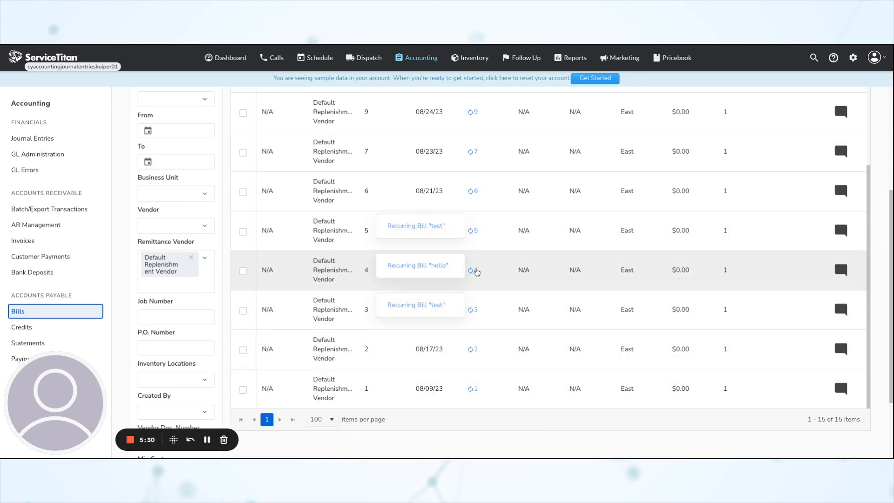
pyautogui.click(423, 266)
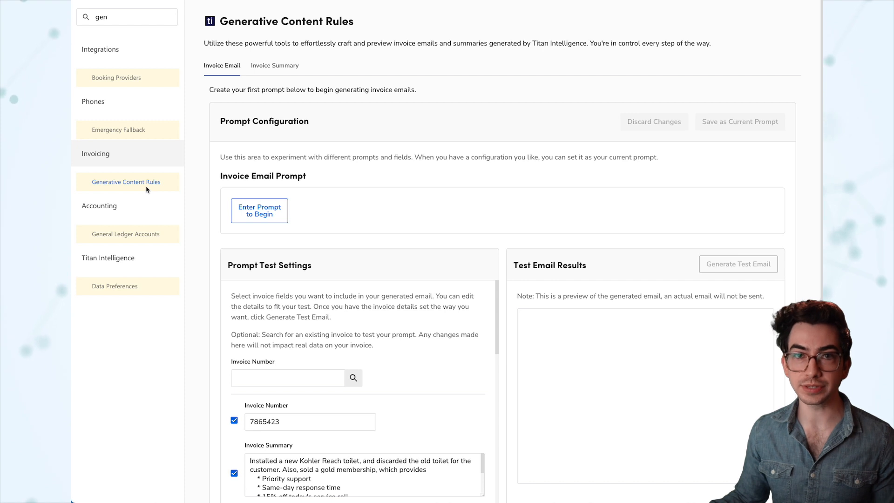
# - Write an invoice email prompt asking for a friendly reminder before the due date and a firm, urgent overdue reminder for invoices 30 days past due
pyautogui.scroll(-1, 340, 207)
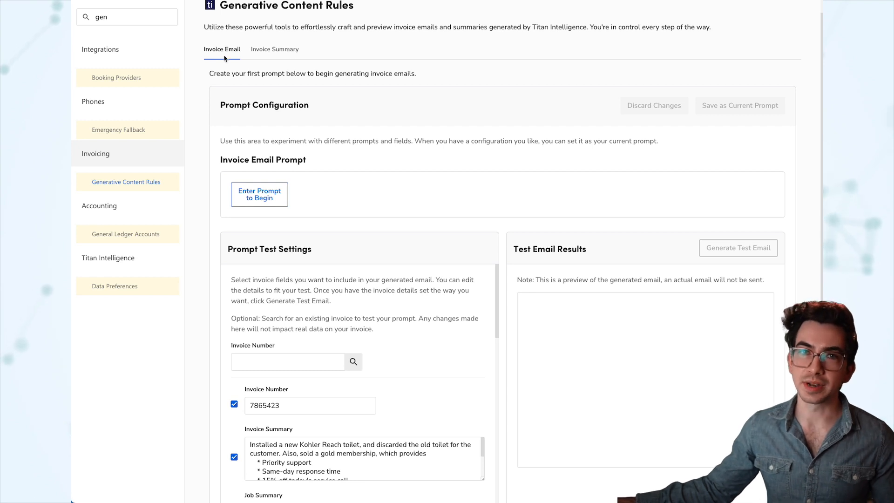
pyautogui.scroll(-1, 274, 134)
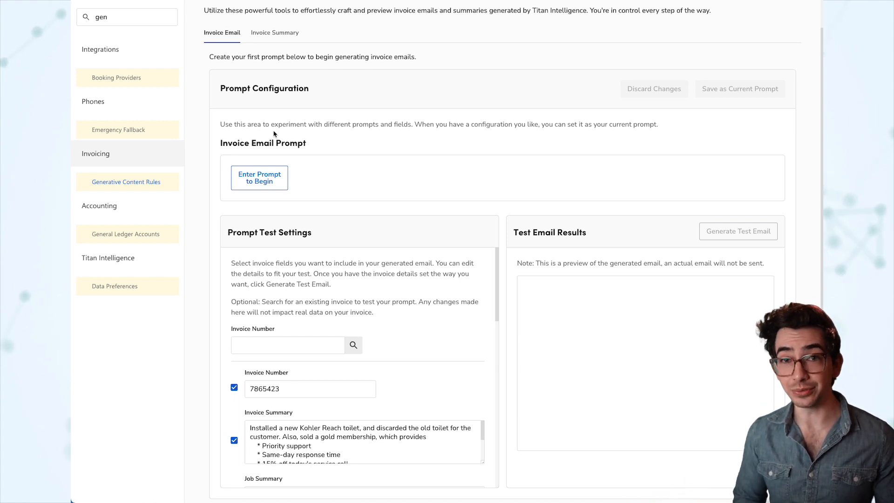
pyautogui.click(259, 178)
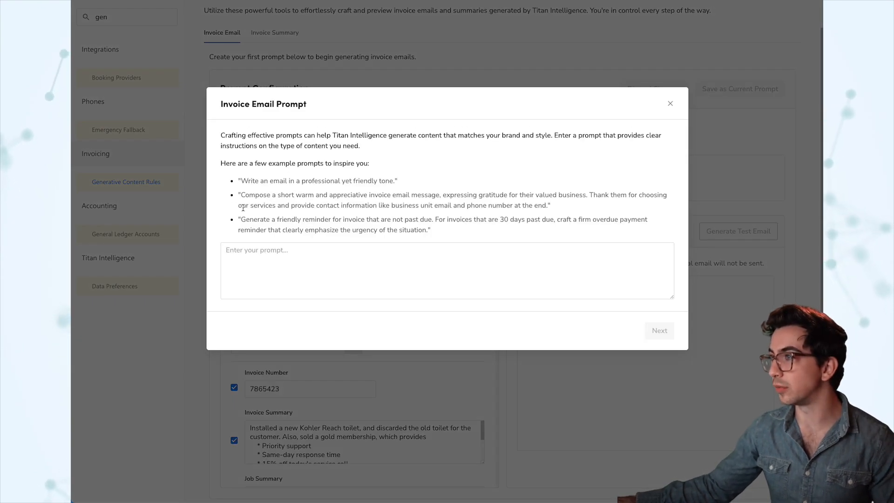
pyautogui.click(417, 261)
pyautogui.write('Generate a friendly reminder for invoices that are not past due. For invoices that are 30 days past due, craft a firm overdue payment reminder that clearly emphasizes the urgency of the situation.')
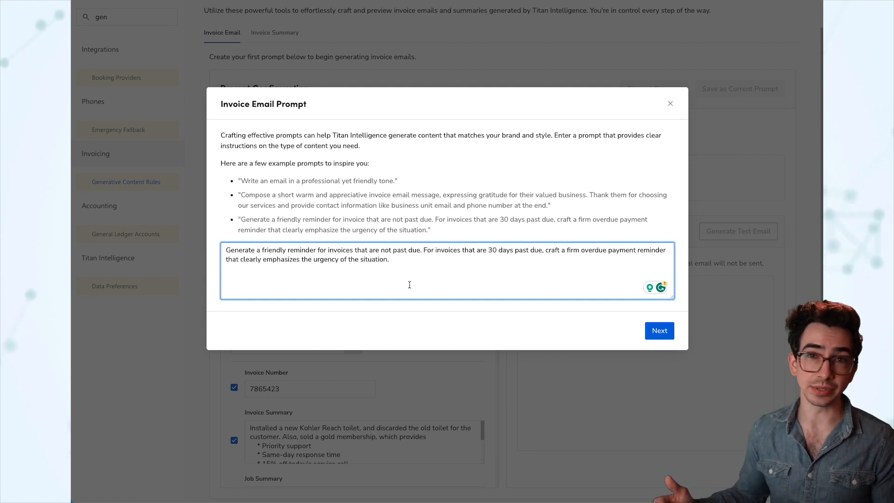
# - Add "or more" after "30 days past due" in the invoice email prompt and accept the summary of the prompt
pyautogui.click(542, 250)
pyautogui.write('or more')
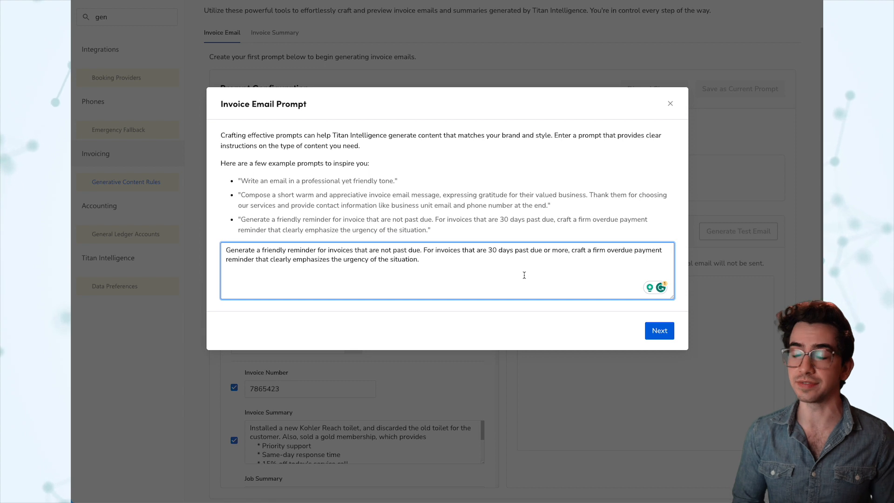
pyautogui.click(657, 333)
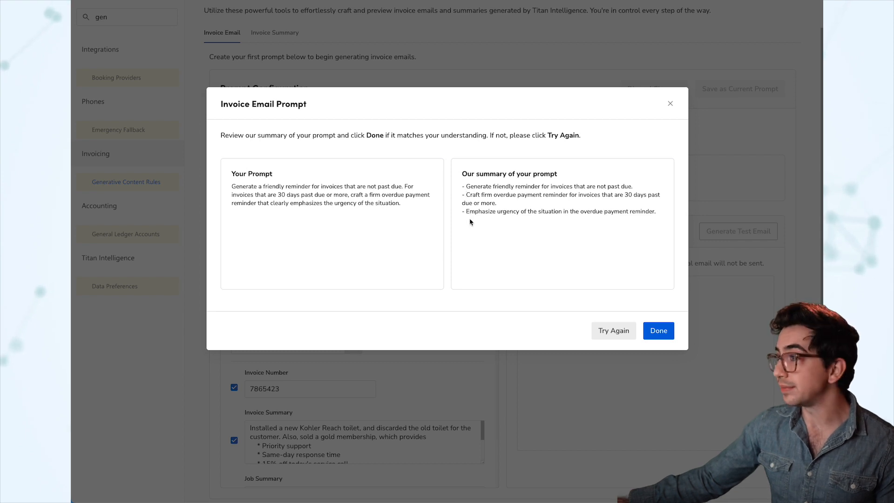
pyautogui.click(658, 331)
# - Examine the invoice fields offered in the prompt test settings
pyautogui.scroll(-1, 321, 236)
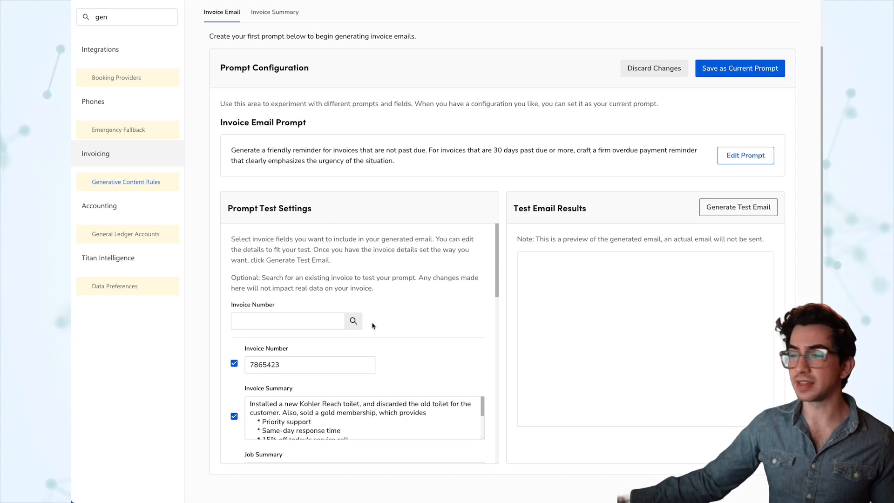
pyautogui.scroll(-1, 372, 326)
pyautogui.scroll(-2, 375, 331)
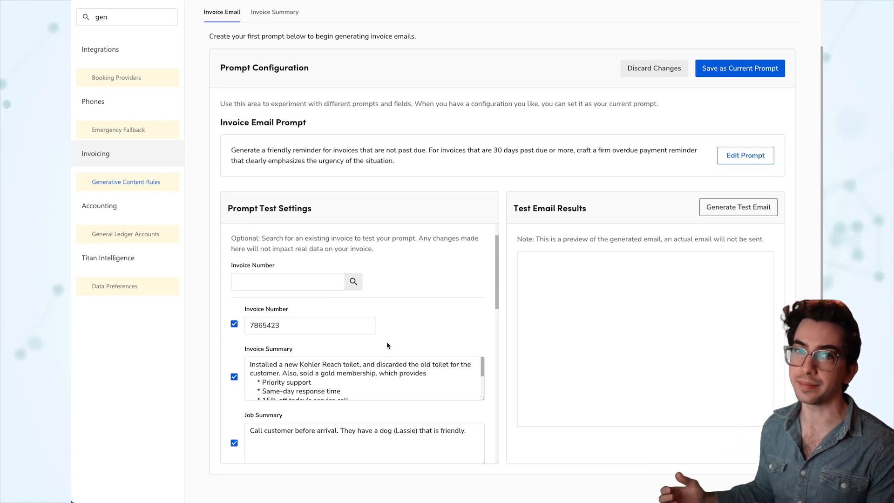
pyautogui.scroll(2, 387, 345)
pyautogui.scroll(-15, 339, 332)
pyautogui.scroll(-3, 339, 329)
pyautogui.scroll(15, 278, 349)
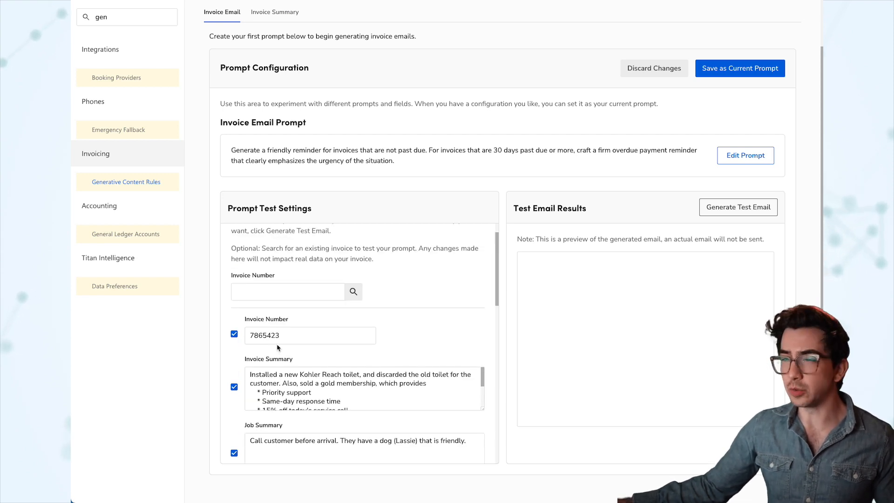
# - Exclude the Invoice Summary and Job Summary fields from the generated email
pyautogui.scroll(-1, 278, 347)
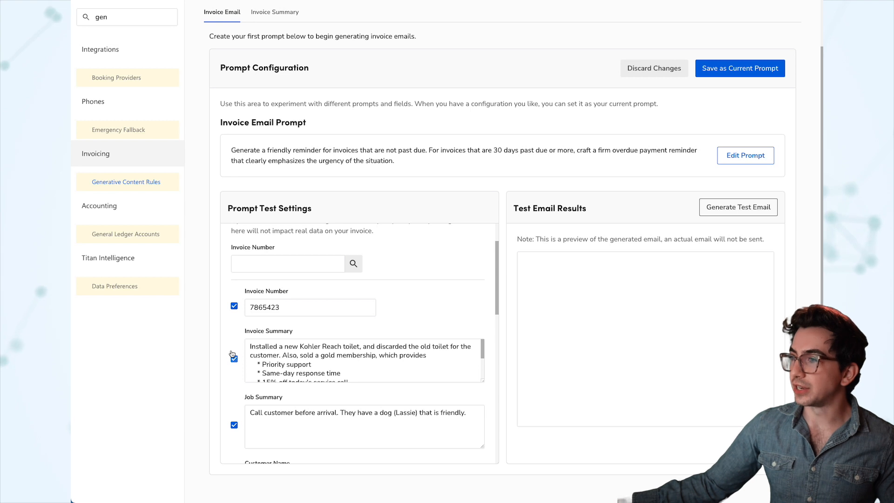
pyautogui.scroll(-2, 235, 359)
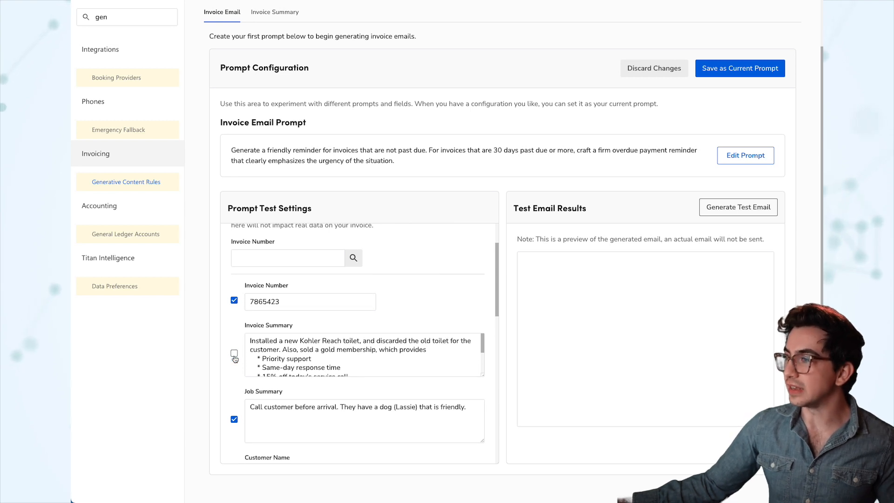
pyautogui.scroll(-2, 235, 358)
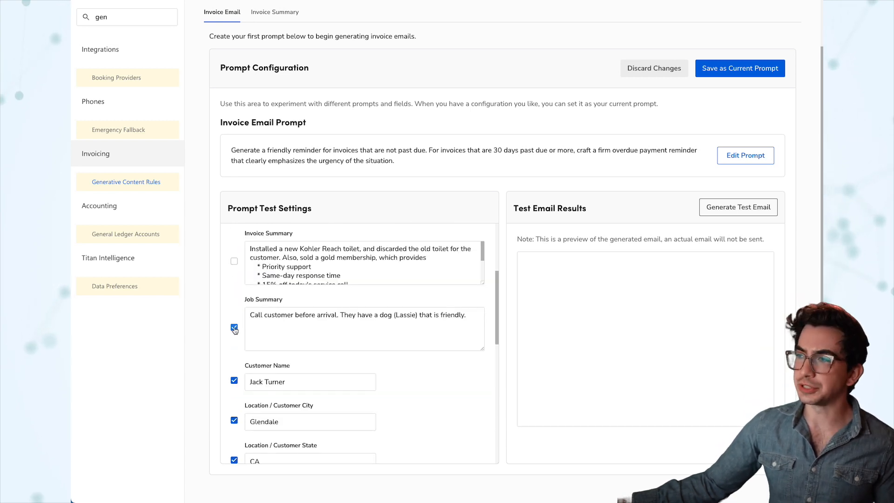
pyautogui.click(234, 327)
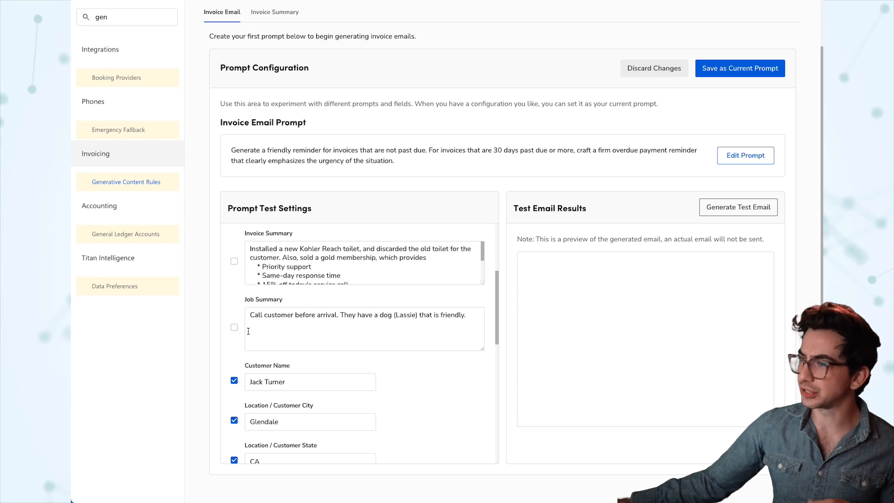
# - Exclude the Location / Customer City, Location / Customer State, Invoice Total and Business Unit Name fields from the generated email
pyautogui.scroll(-5, 250, 334)
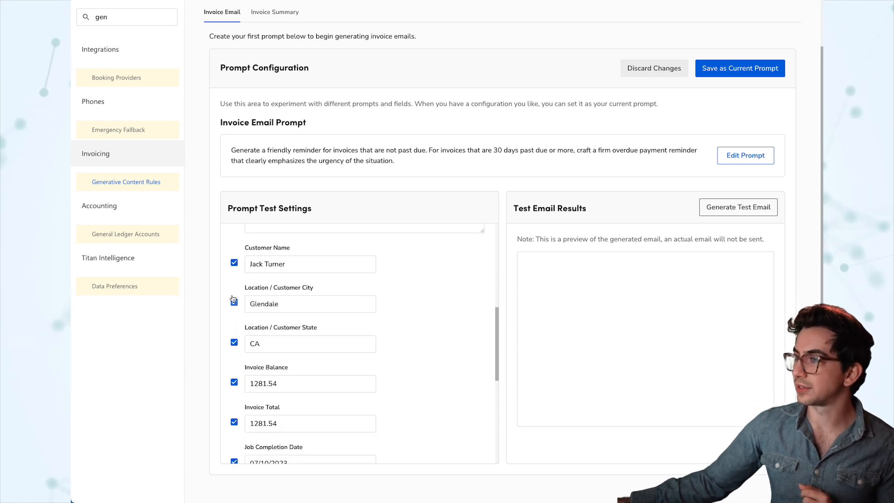
pyautogui.click(234, 303)
pyautogui.click(234, 342)
pyautogui.scroll(-3, 233, 342)
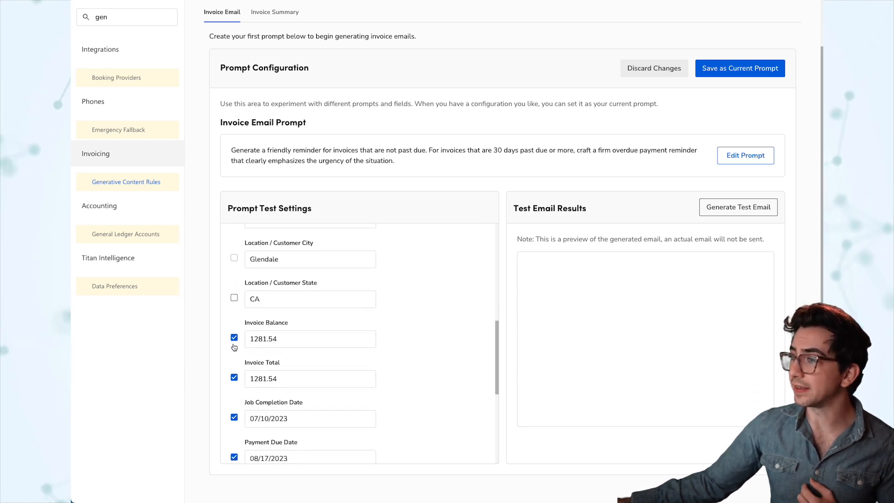
pyautogui.click(234, 338)
pyautogui.scroll(-8, 319, 351)
pyautogui.scroll(8, 326, 352)
pyautogui.scroll(5, 325, 352)
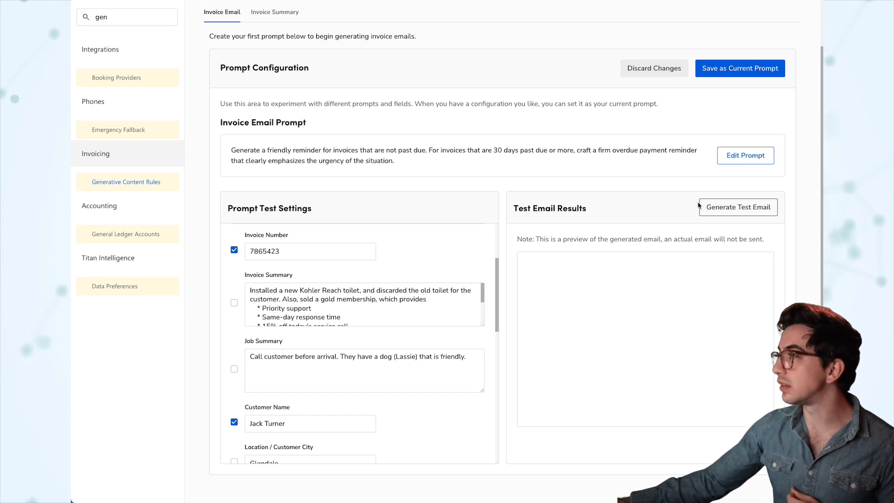
# - Generate a test email from the prompt and the selected invoice fields
pyautogui.click(725, 210)
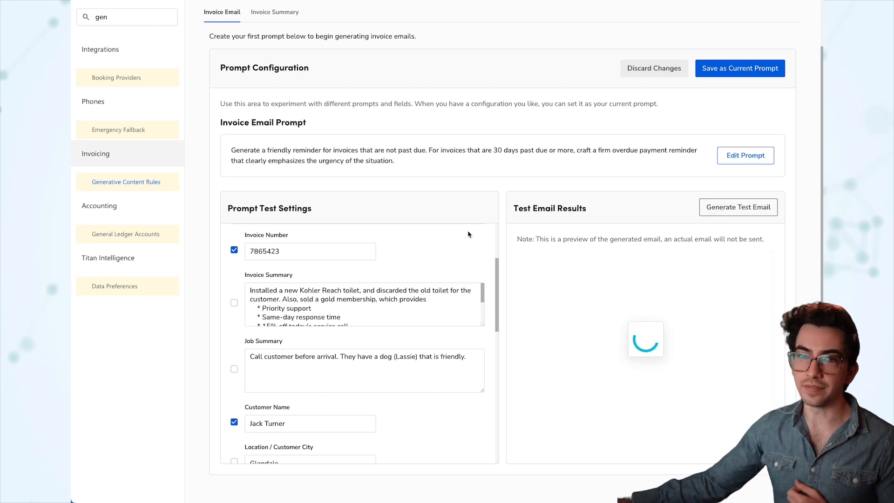
pyautogui.scroll(3, 475, 256)
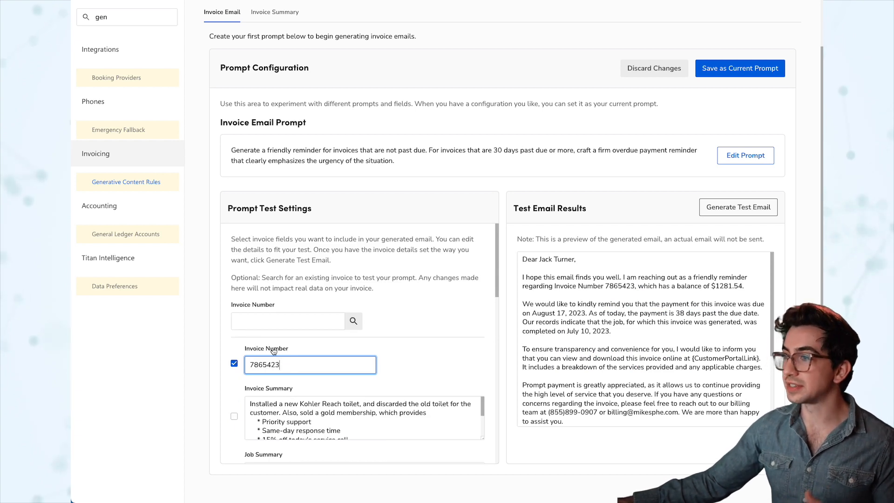
pyautogui.click(262, 321)
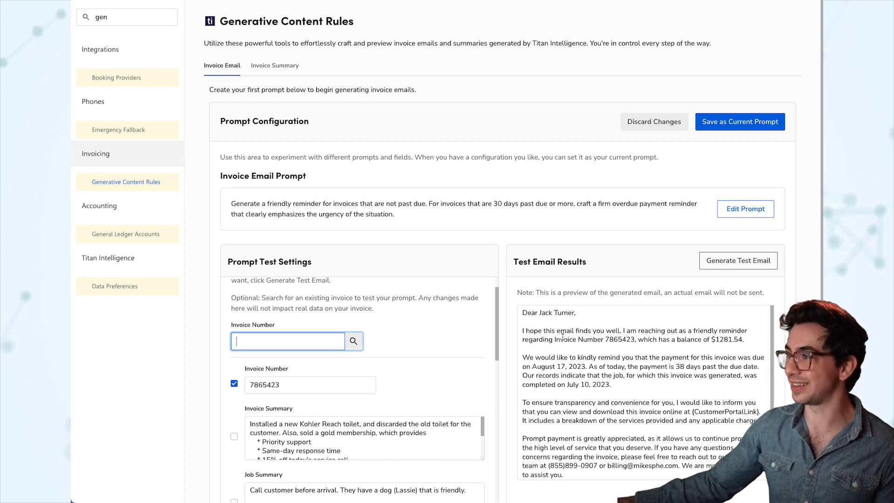
# - Review the full text of the generated test email against the prompt and the selected invoice fields
pyautogui.moveTo(522, 289); pyautogui.dragTo(679, 443)
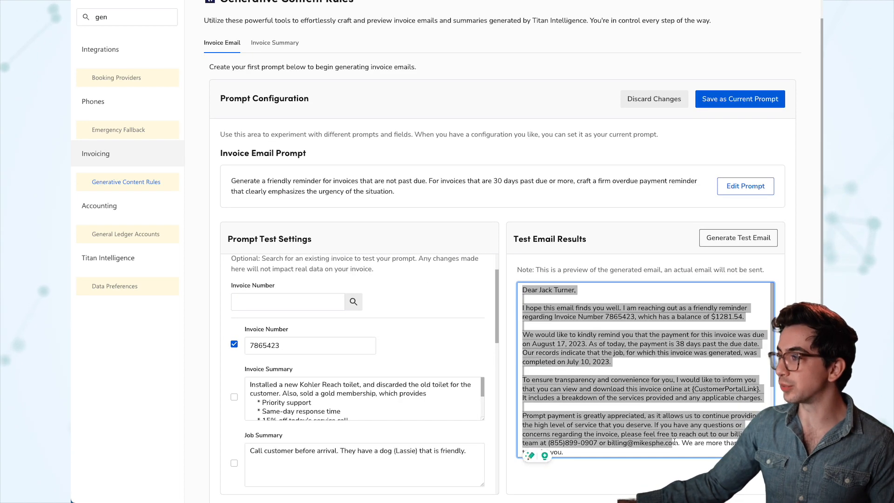
pyautogui.click(640, 415)
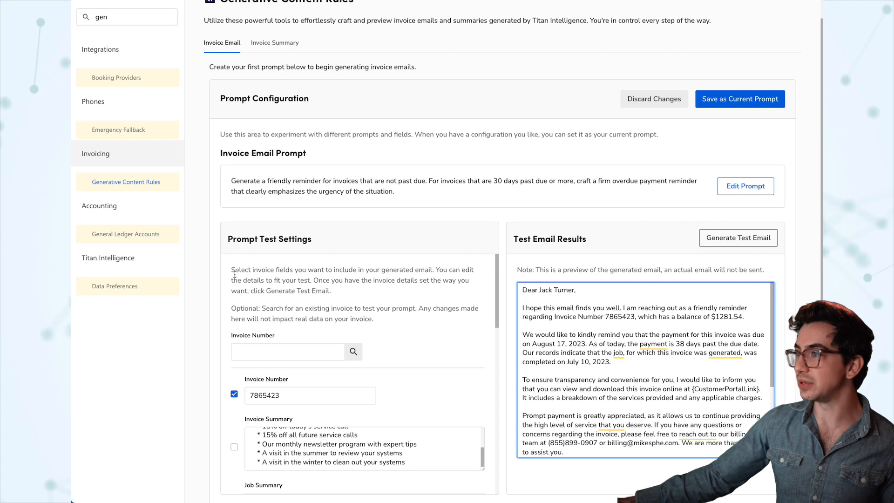
pyautogui.scroll(-3, 233, 346)
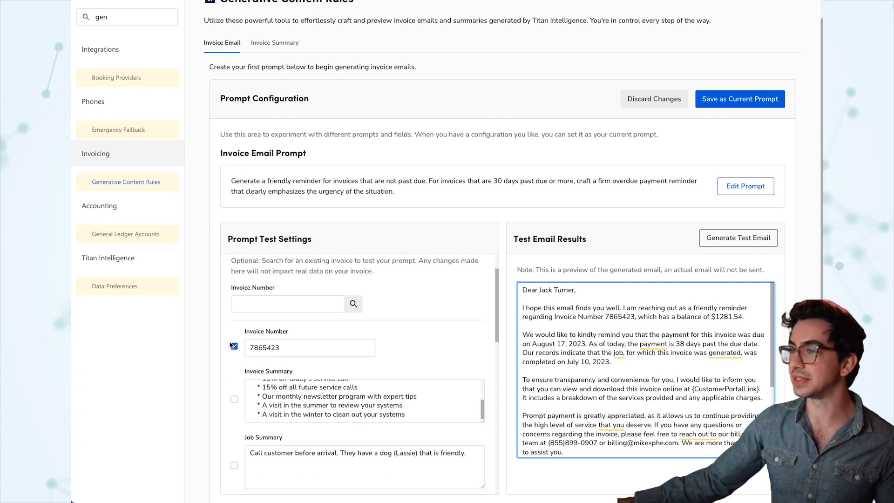
pyautogui.scroll(1, 554, 311)
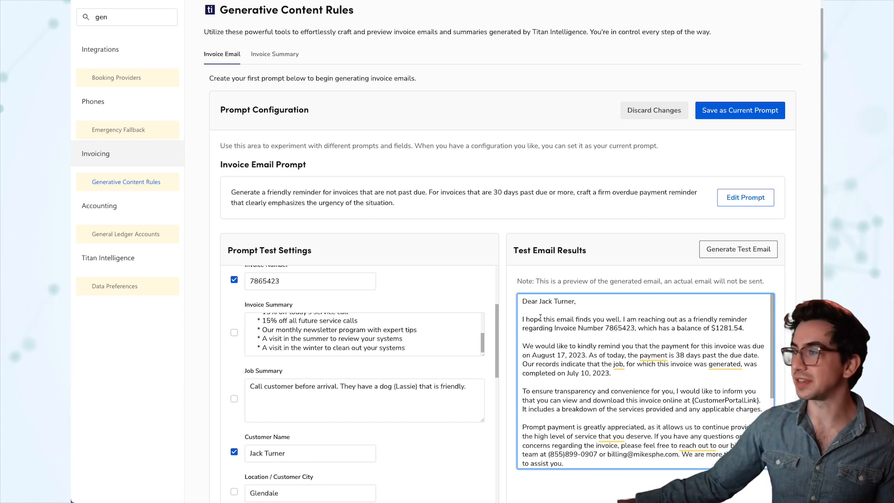
pyautogui.moveTo(523, 303); pyautogui.dragTo(672, 386)
pyautogui.click(671, 381)
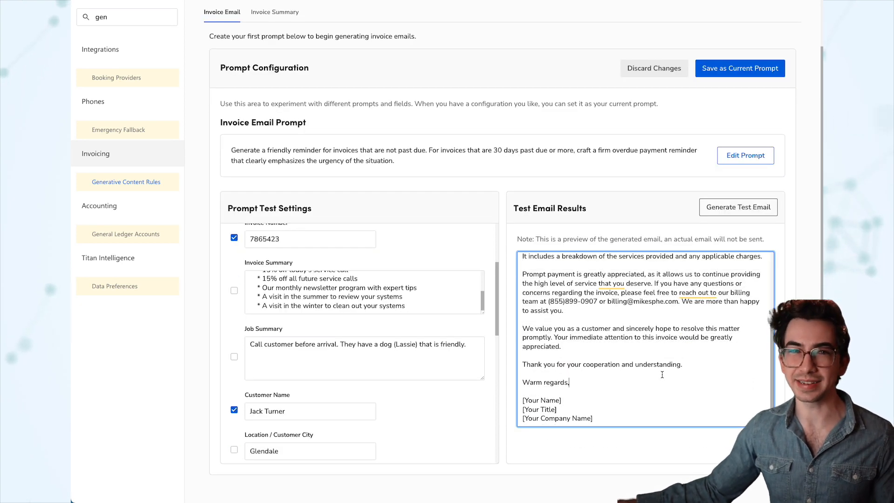
pyautogui.scroll(4, 662, 375)
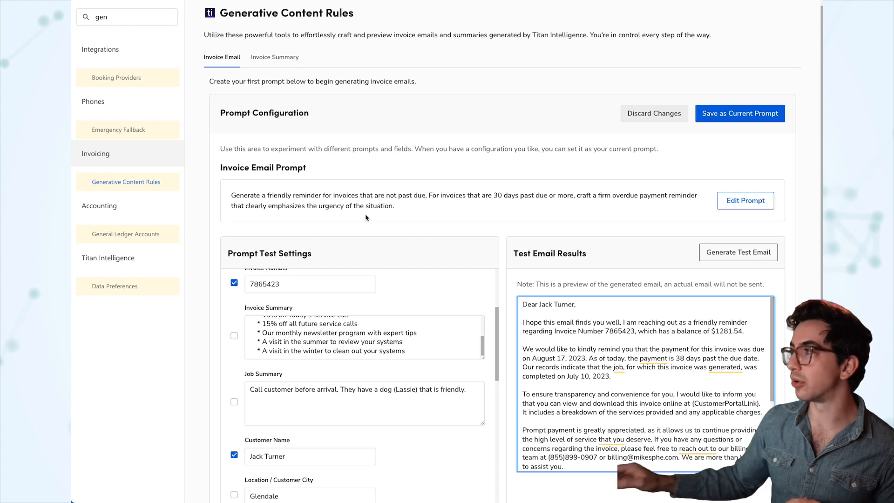
# - Save the configuration as the current prompt and enable Generative Invoice Email
pyautogui.click(716, 120)
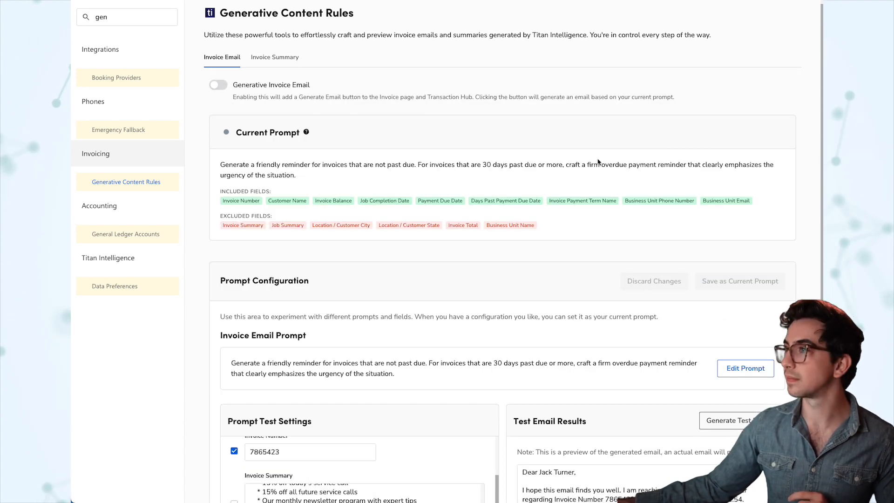
pyautogui.click(219, 85)
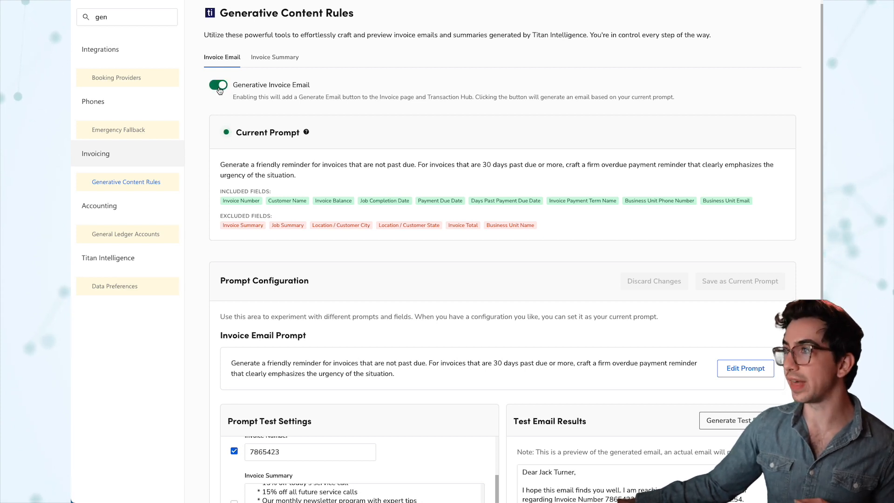
# - Show the Invoice Summary content rules and their prompt configuration
pyautogui.scroll(1, 255, 113)
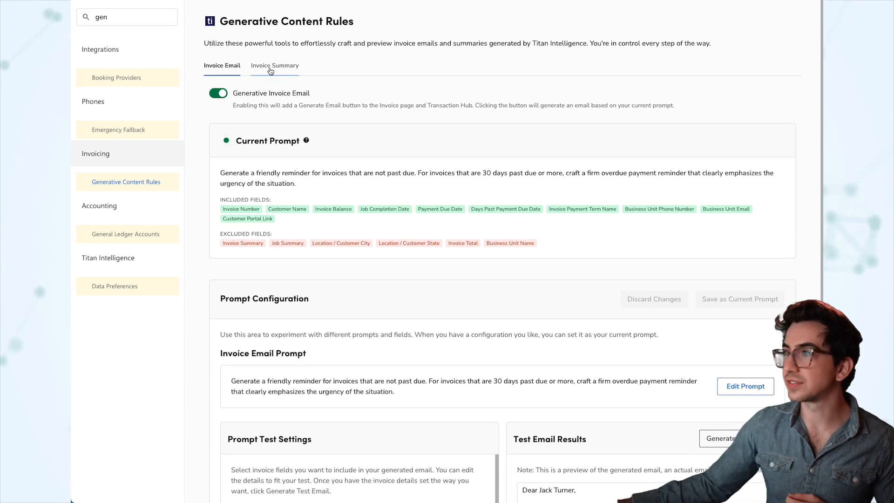
pyautogui.click(270, 71)
pyautogui.scroll(-1, 464, 114)
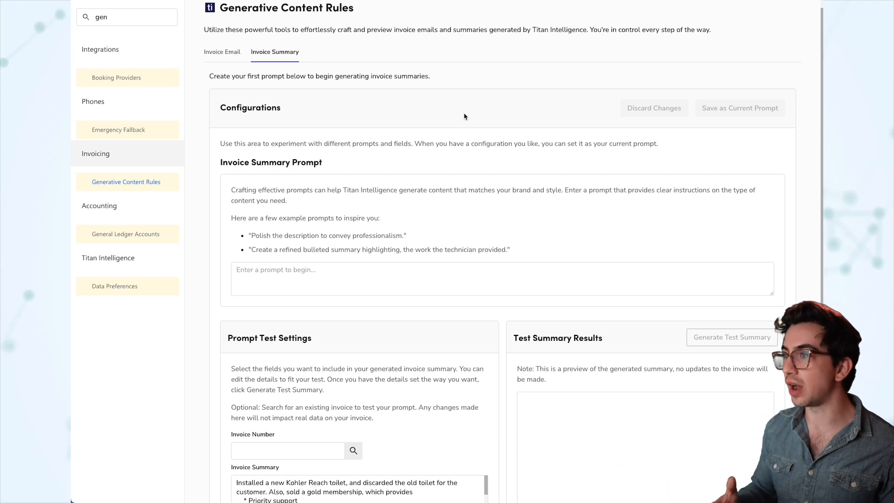
# - Set the Invoice Summary Prompt to "Create a refined bulleted summary highlighting the work the technician provided."
pyautogui.moveTo(257, 250); pyautogui.dragTo(502, 252)
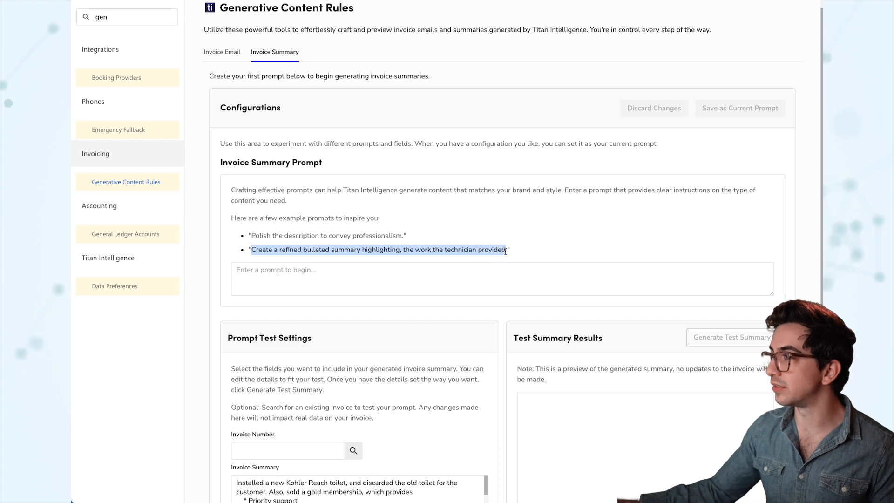
pyautogui.click(523, 281)
pyautogui.write('Create a refined bulleted summary highlighting the work the technician provided.')
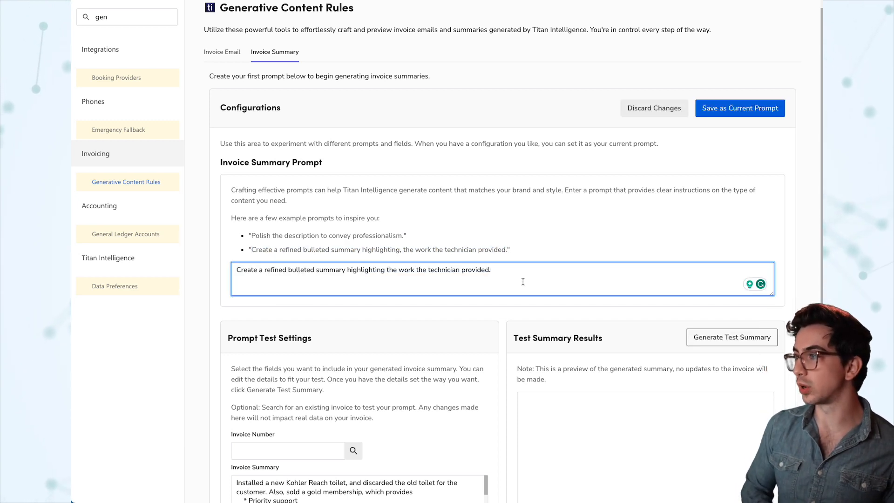
# - Replace the sample invoice summary with a note covering condenser coil, drain line, filter and electrical work, low refrigerant and leak search, and generate a test summary
pyautogui.scroll(-3, 523, 281)
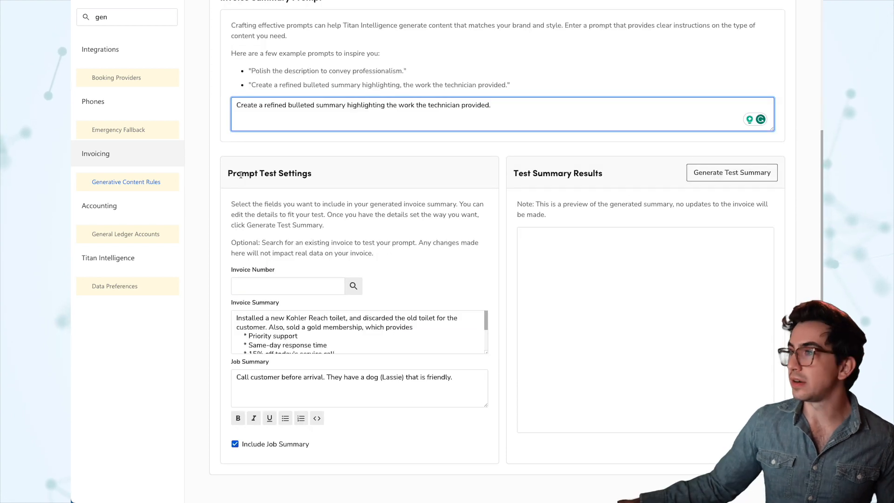
pyautogui.click(251, 289)
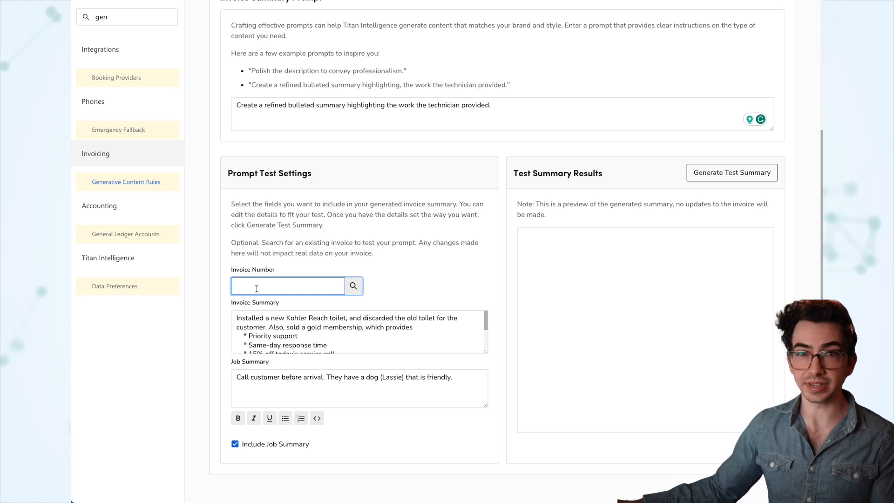
pyautogui.scroll(-1, 254, 331)
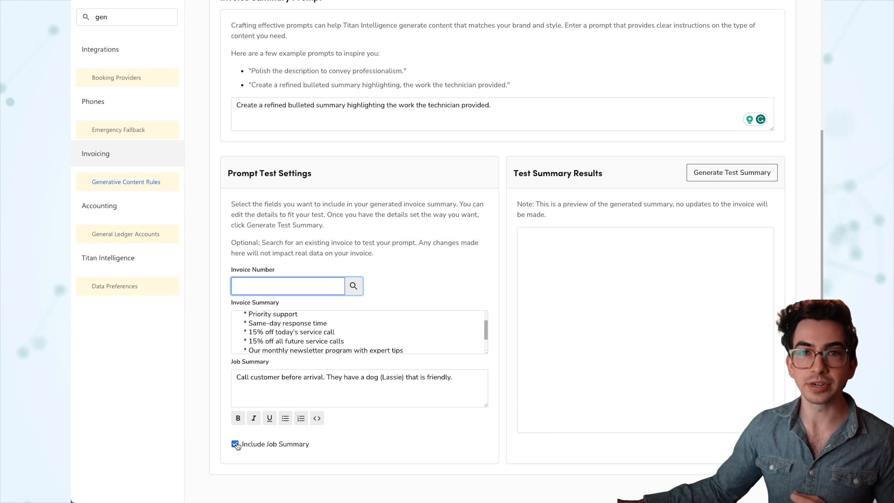
pyautogui.click(237, 445)
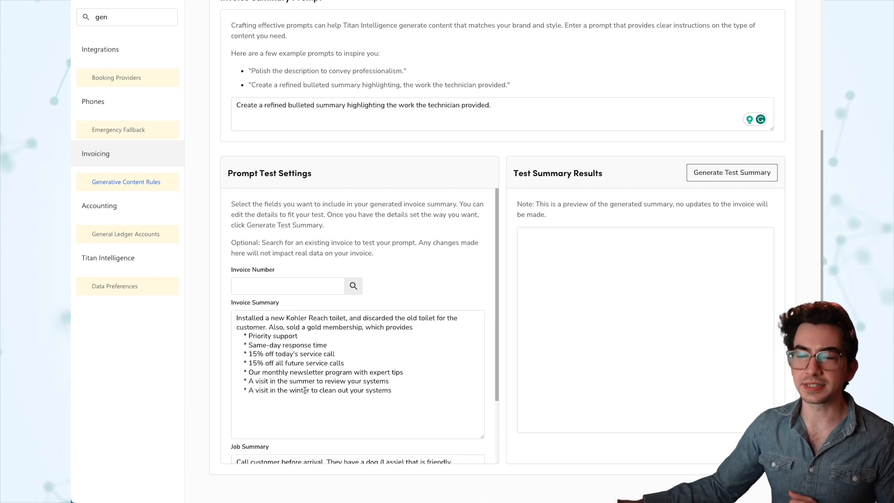
pyautogui.moveTo(233, 317); pyautogui.dragTo(424, 396)
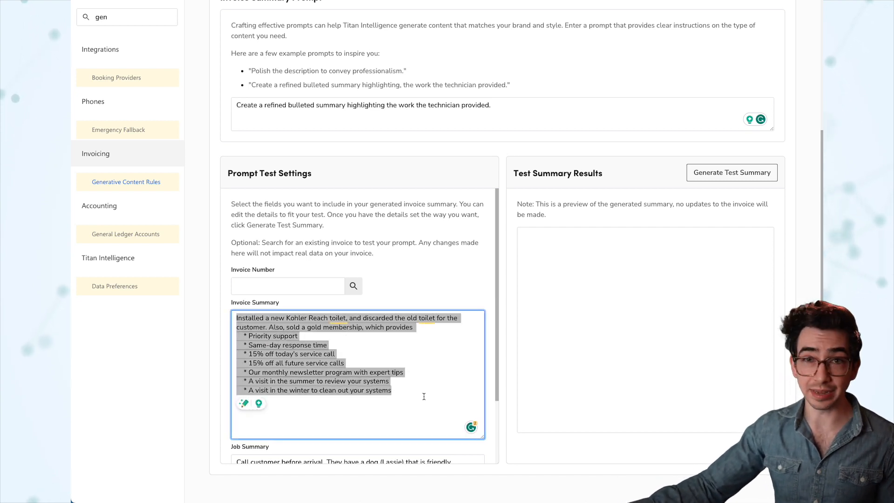
pyautogui.write('cleaned condenser coil, blew out drain line, changed filter, and in on 2 units. Found upstair unit low on refegerant. recommend leak search.')
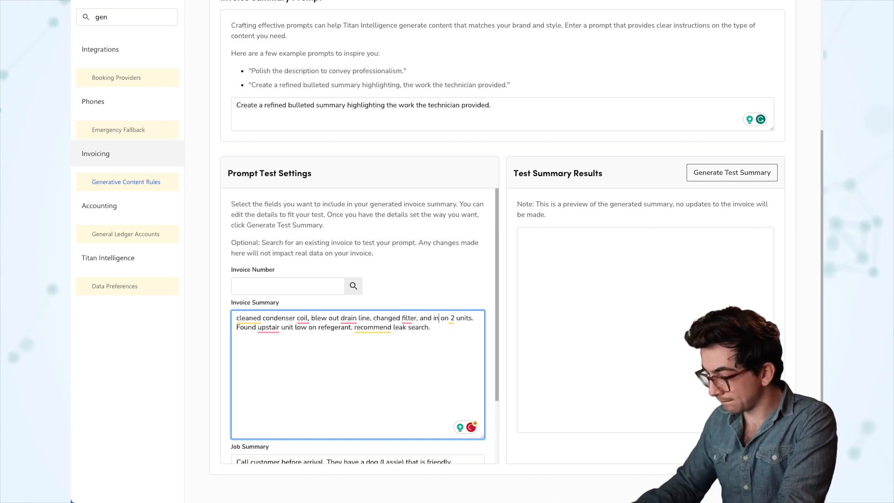
pyautogui.write('spected electrical components')
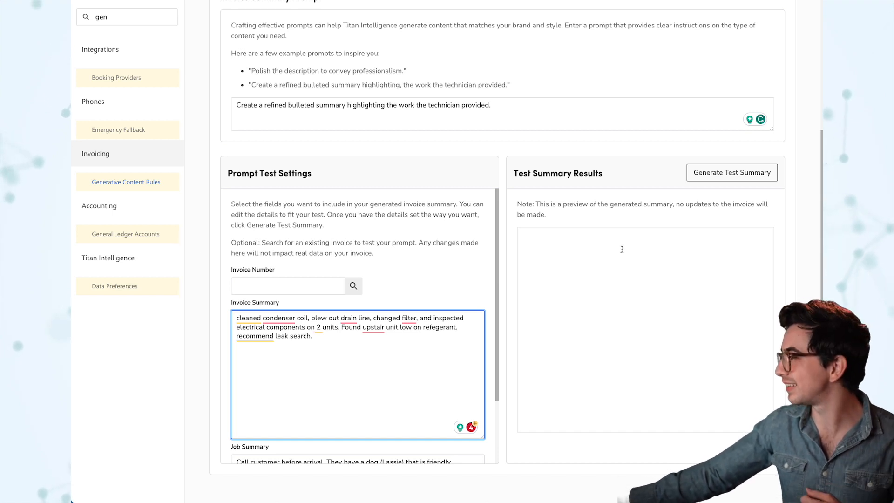
pyautogui.click(721, 175)
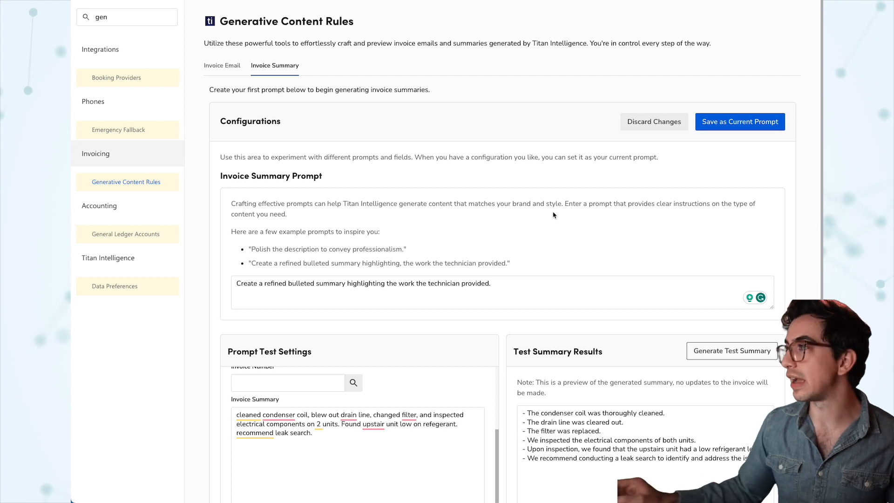
# - Save the summary configuration as the current prompt and enable Generative Invoice Summary
pyautogui.click(740, 123)
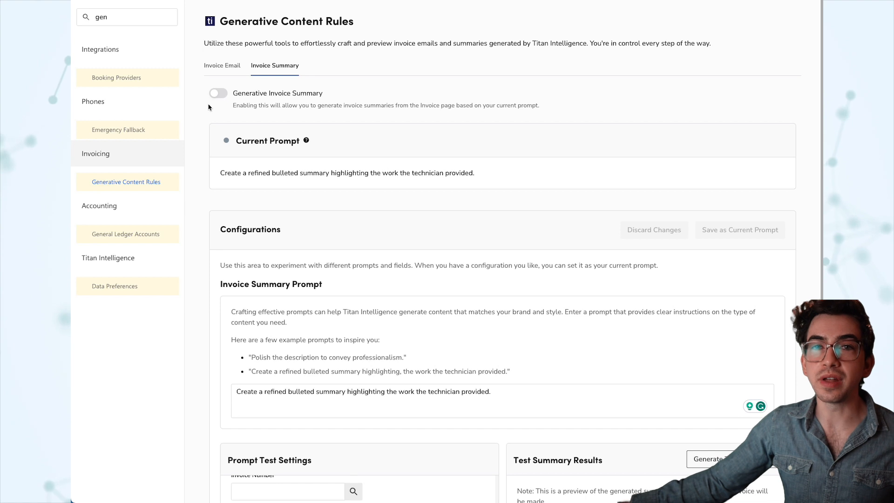
pyautogui.click(220, 93)
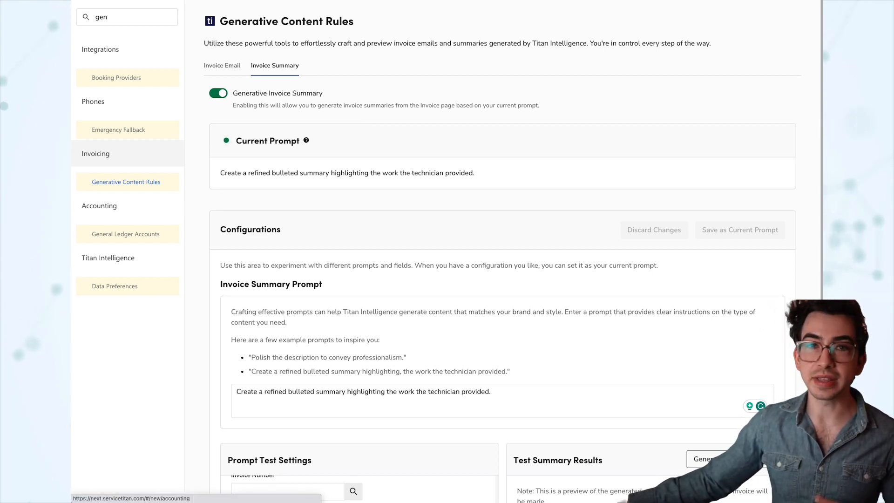
# - Start an email for the 09/29/23 Plumbing - Install invoice in Accounting and generate its email body with Titan Intelligence
pyautogui.click(326, 1)
pyautogui.click(111, 84)
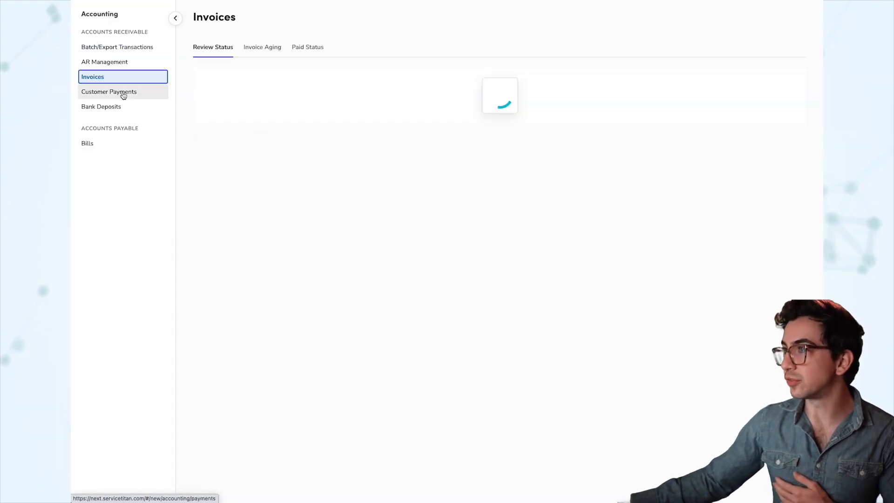
pyautogui.click(783, 214)
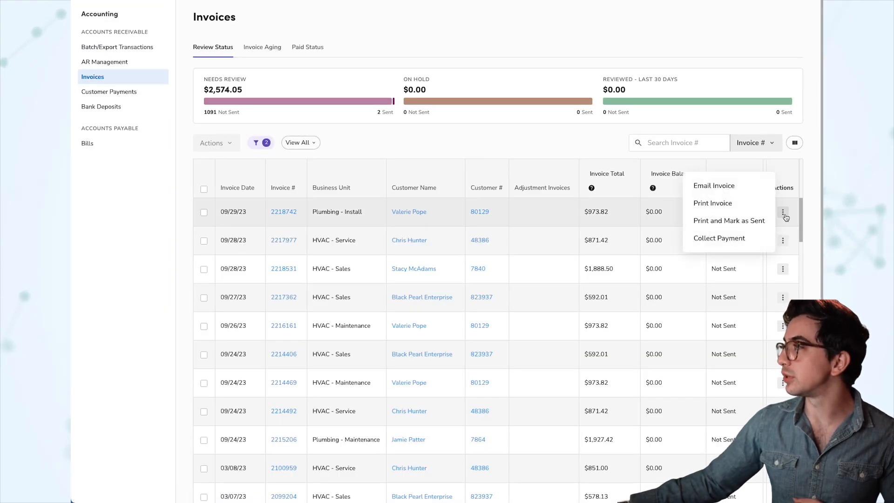
pyautogui.click(720, 190)
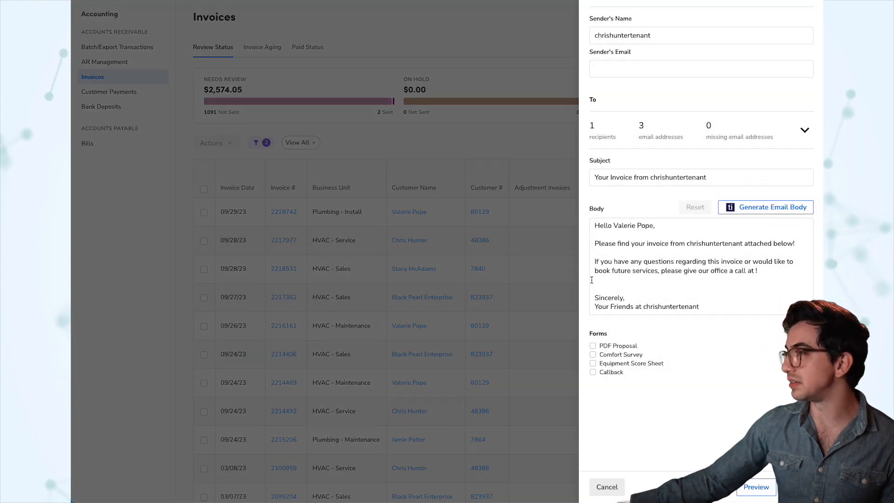
pyautogui.click(743, 208)
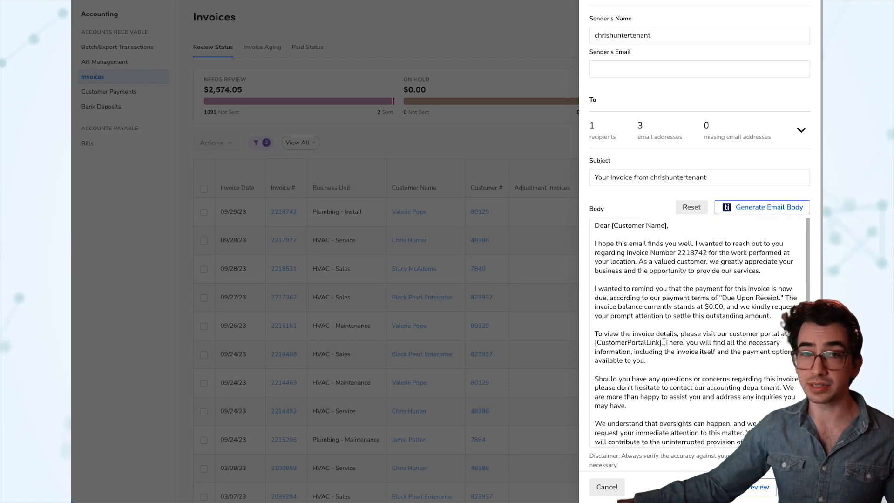
# - Review the generated email body, try editing its closing paragraph, and close the email without sending it
pyautogui.scroll(-3, 646, 366)
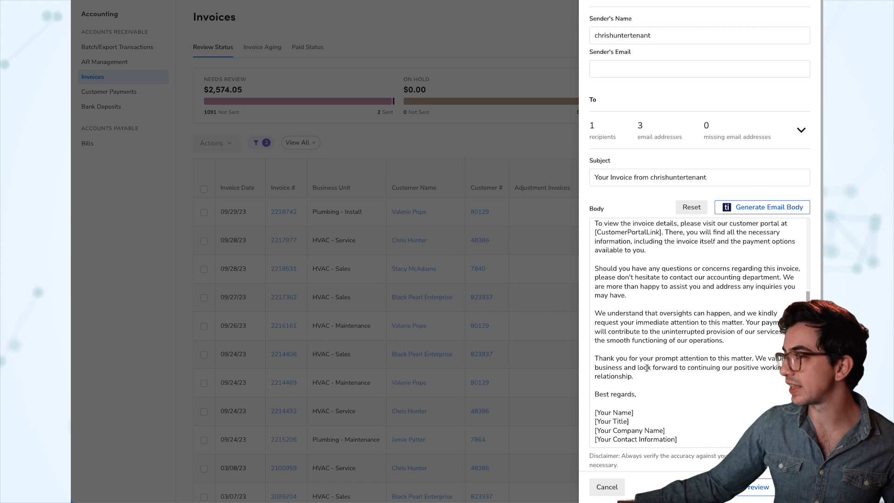
pyautogui.click(656, 357)
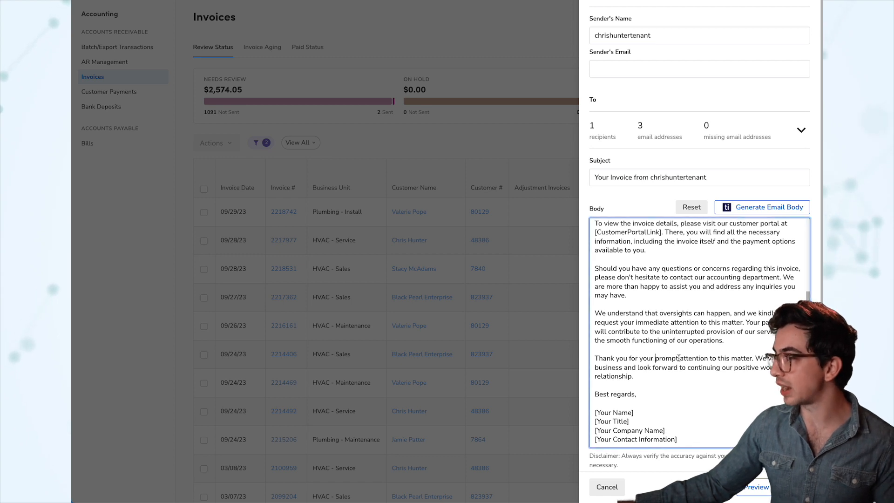
pyautogui.write('hh')
pyautogui.press('BackSpace')
pyautogui.press('BackSpace')
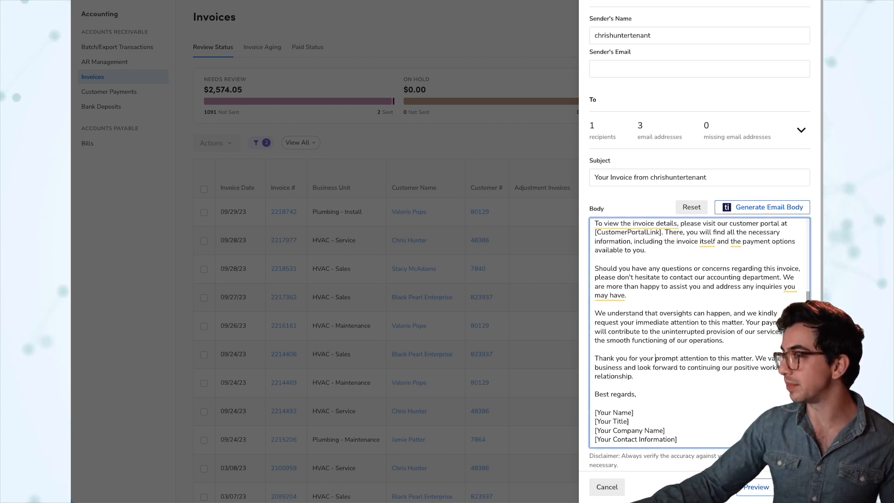
pyautogui.click(606, 487)
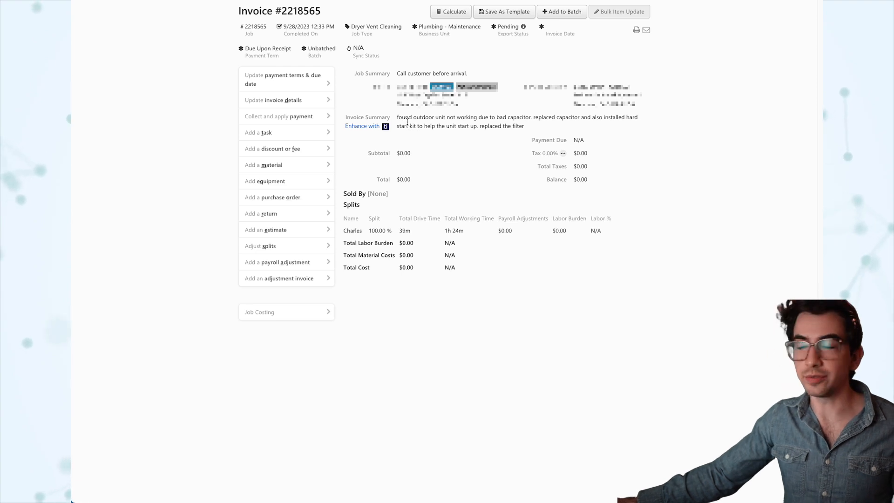
# - Generate an enhanced summary for the Dryer Vent Cleaning invoice from the current prompt and save it over the existing invoice summary
pyautogui.click(375, 131)
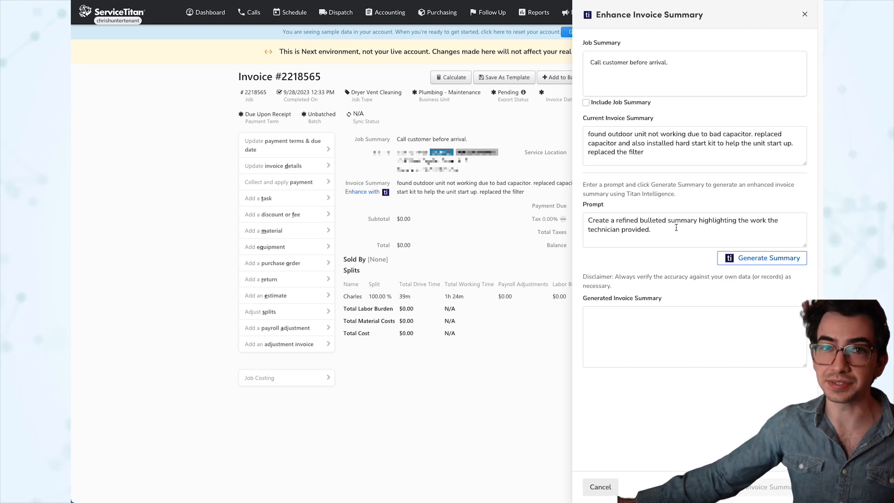
pyautogui.click(762, 261)
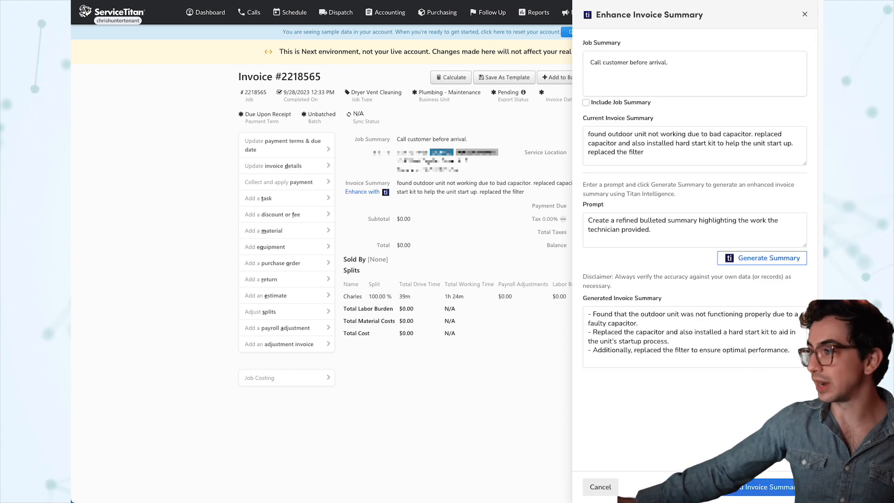
pyautogui.click(763, 486)
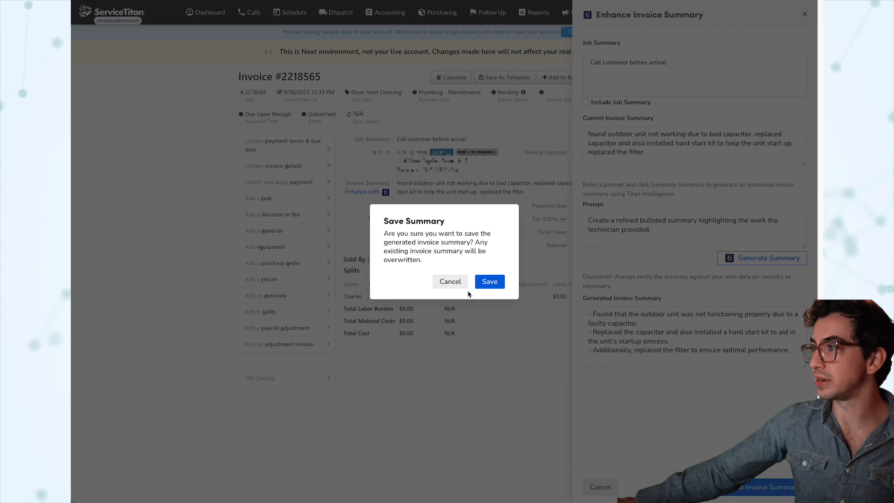
pyautogui.click(489, 281)
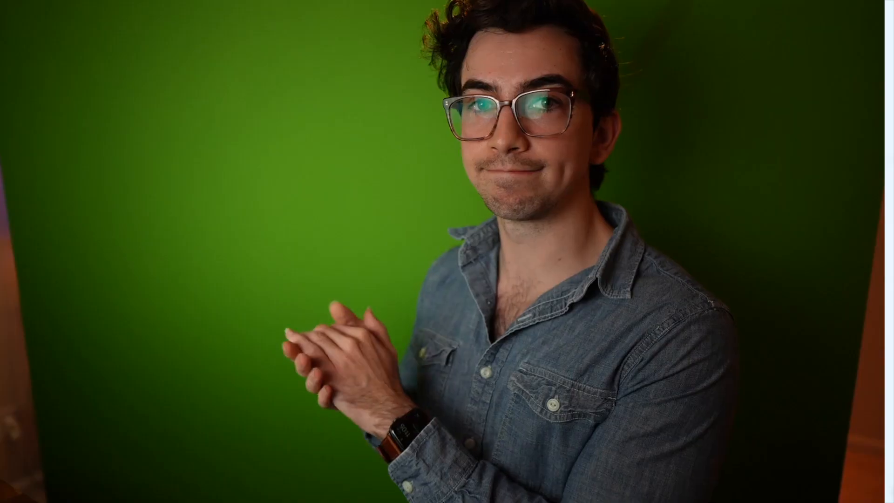